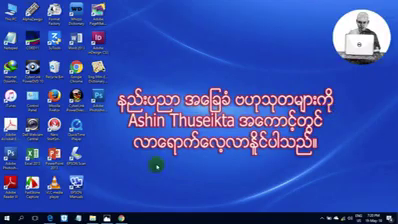
Open This PC > Pictures > Screenshots and preview the Facebook screenshot in Photos
click(120, 216)
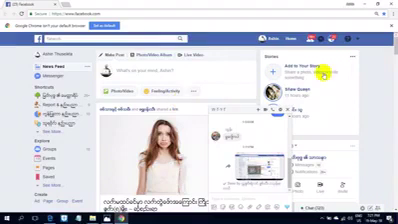
click(364, 5)
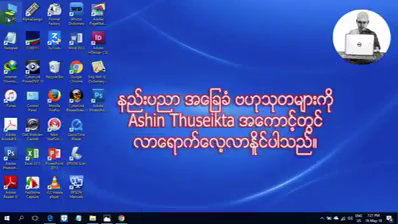
double_click(8, 10)
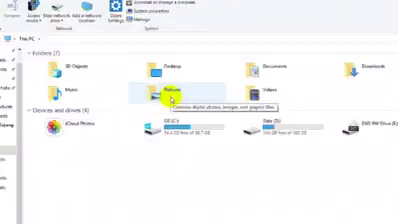
double_click(205, 111)
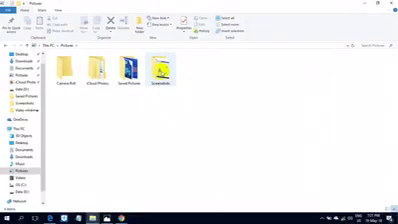
double_click(160, 68)
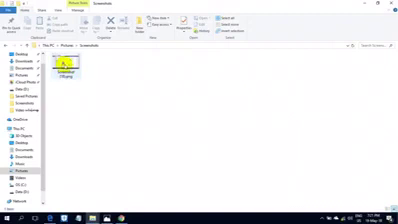
double_click(64, 64)
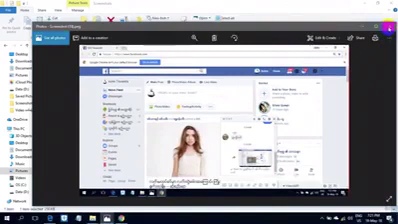
click(389, 27)
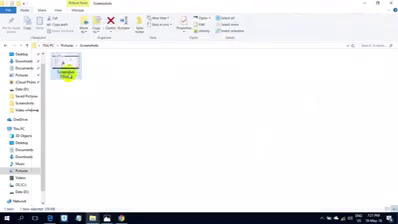
Open the Facebook screenshot in Paint using the file's Edit command
right_click(64, 64)
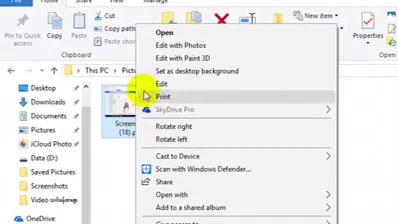
click(206, 84)
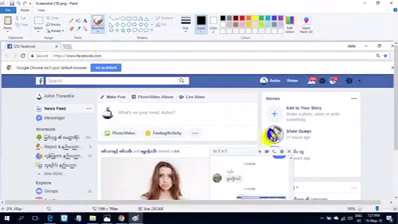
Zoom out and draw a red arrow pointing at the video thumbnail
click(357, 207)
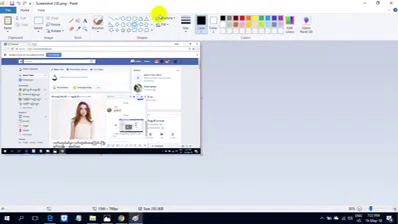
click(242, 18)
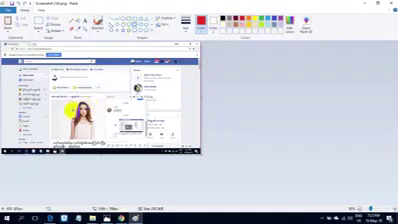
drag(84, 114, 114, 128)
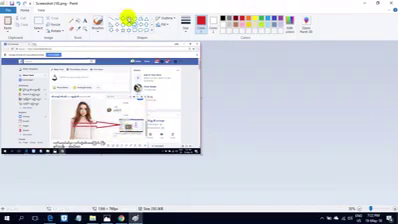
Add a red rectangle near the top of the feed, save with Ctrl+S, and close Paint
click(128, 18)
mouse_move(48, 71)
mouse_down()
mouse_move(66, 89)
mouse_move(62, 85)
mouse_up()
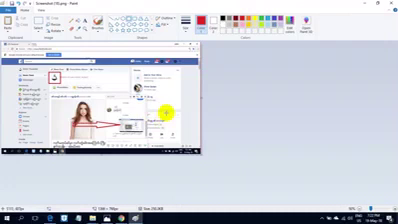
key(ctrl+s)
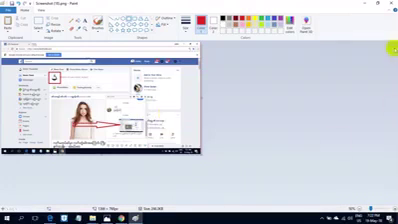
click(392, 3)
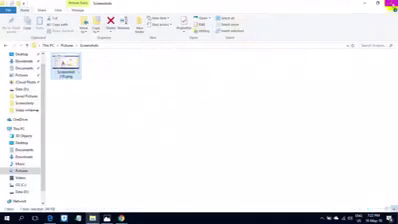
Close the Screenshots File Explorer window to return to Facebook in Chrome
click(392, 3)
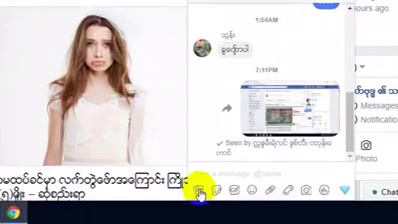
Attach Screenshot (18).png from Pictures > Screenshots to the Facebook chat
click(200, 193)
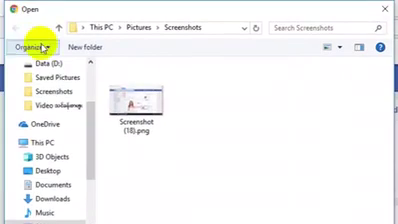
click(125, 108)
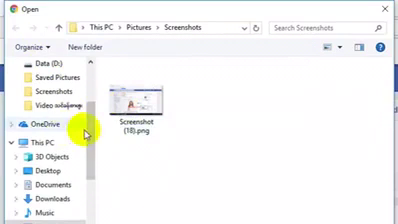
drag(93, 130, 72, 163)
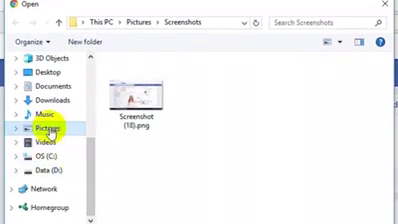
click(57, 136)
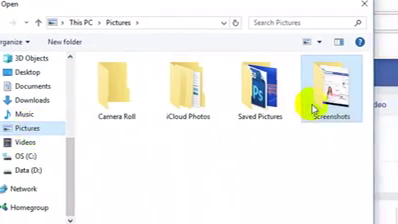
double_click(305, 104)
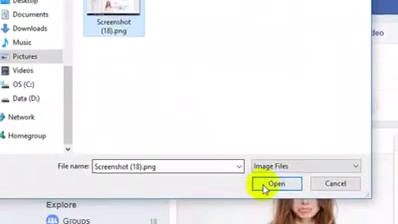
click(275, 172)
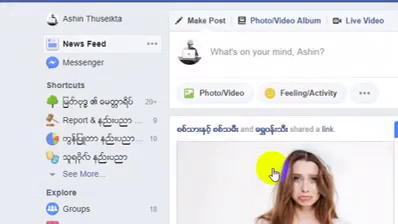